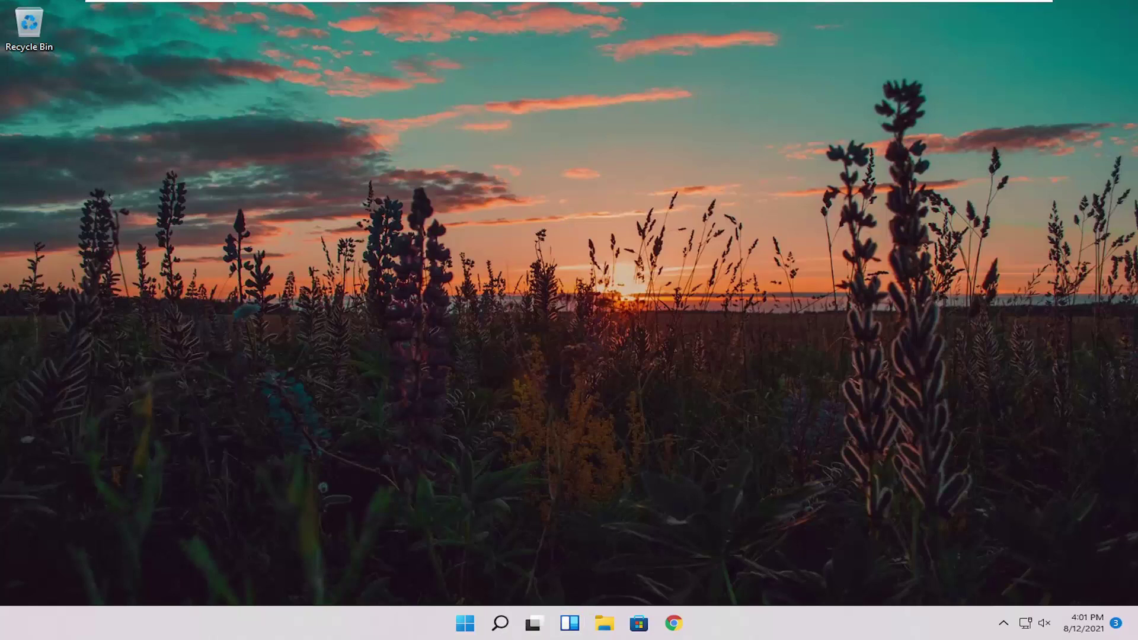
# Search the taskbar for 'services' so the Services app appears as best match.
pyautogui.click(499, 624)
pyautogui.write('s')
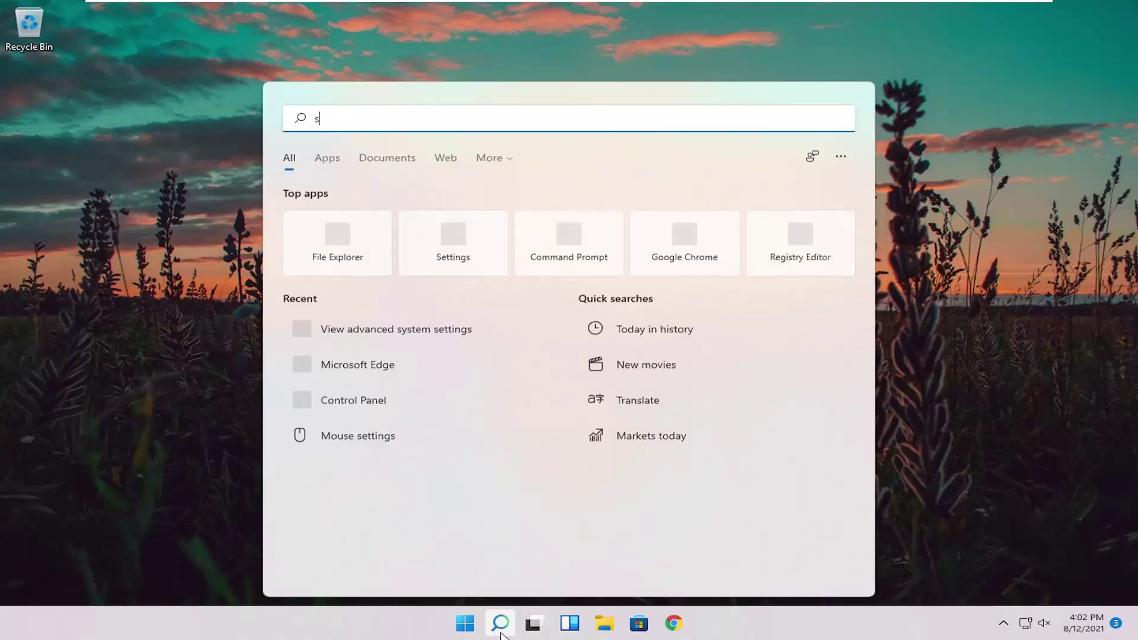
pyautogui.write('ervices')
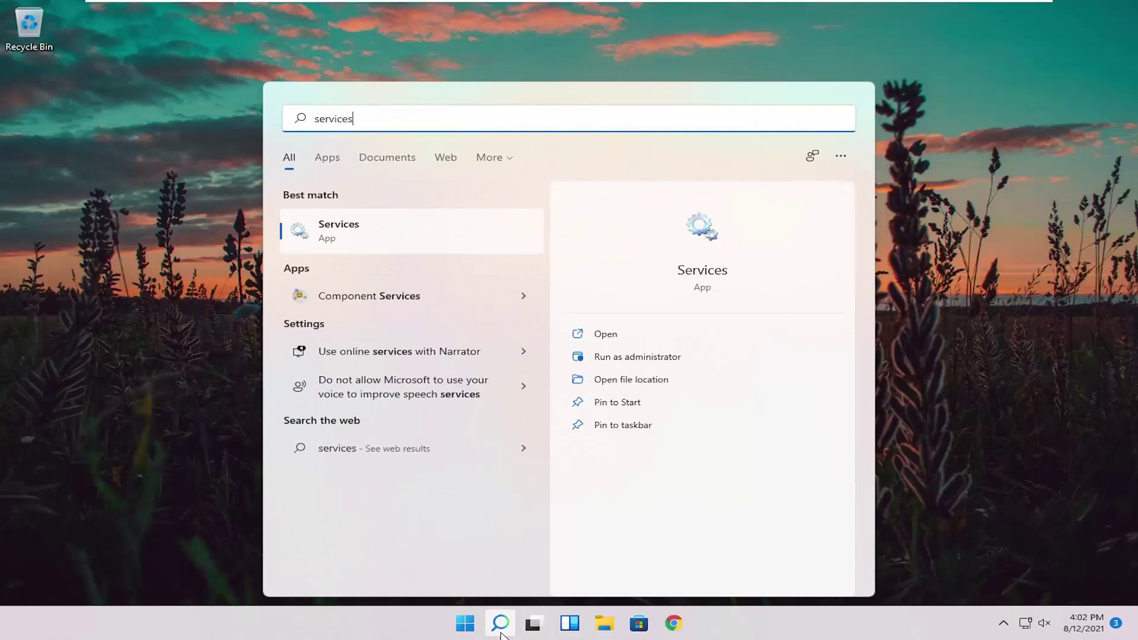
# Launch Services, enlarge the window and Name column, and select the WebClient service.
pyautogui.click(332, 231)
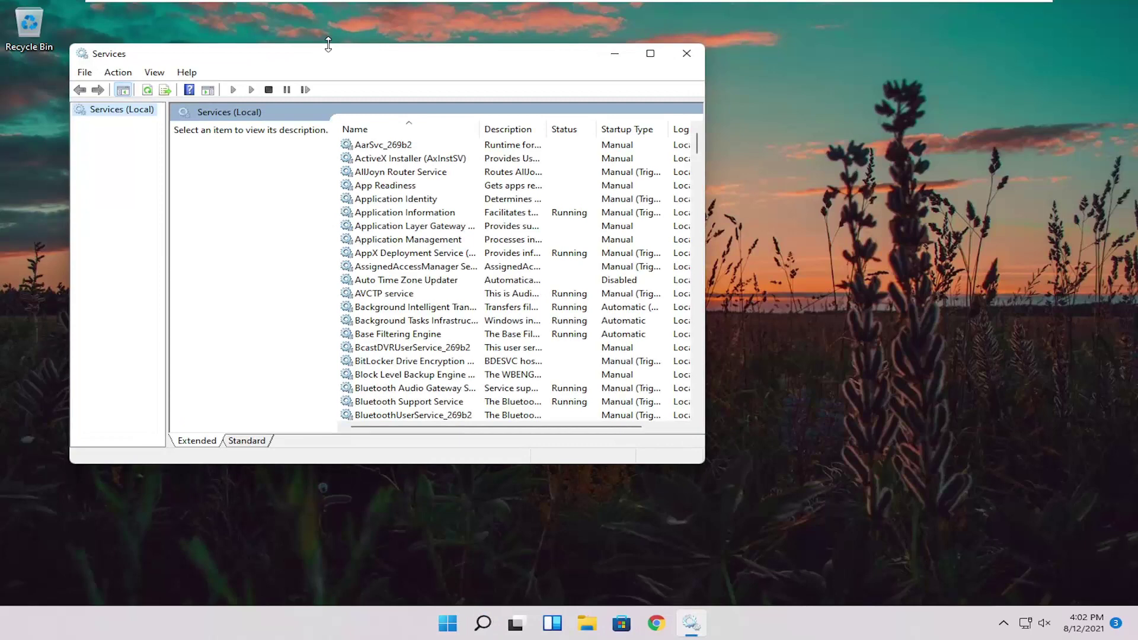
pyautogui.moveTo(325, 44); pyautogui.dragTo(398, 44)
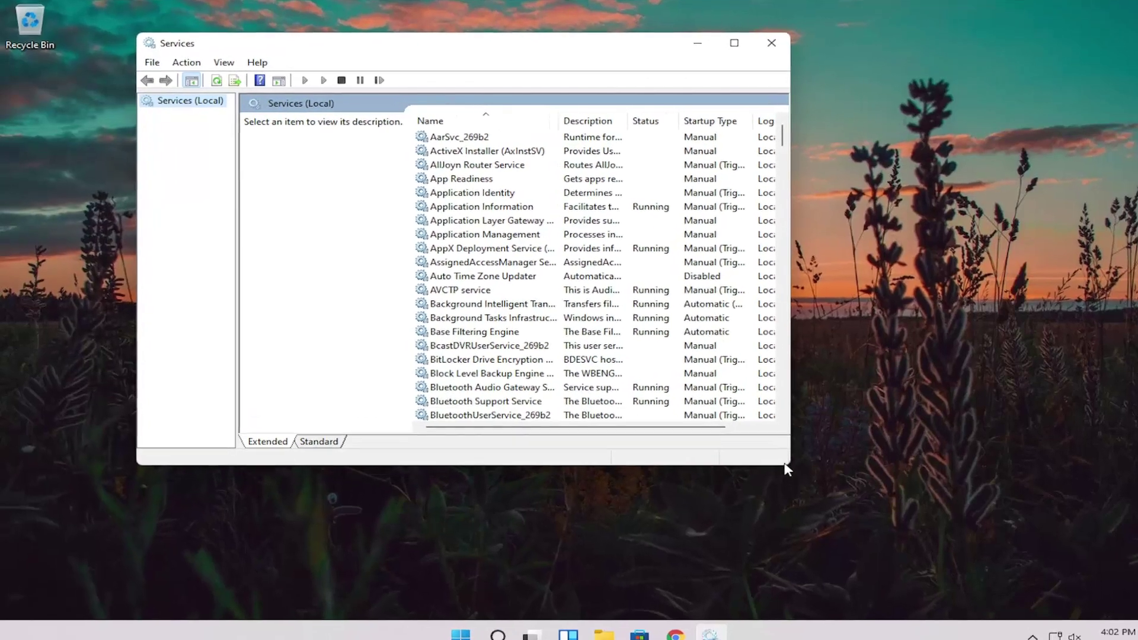
pyautogui.moveTo(767, 454); pyautogui.dragTo(892, 537)
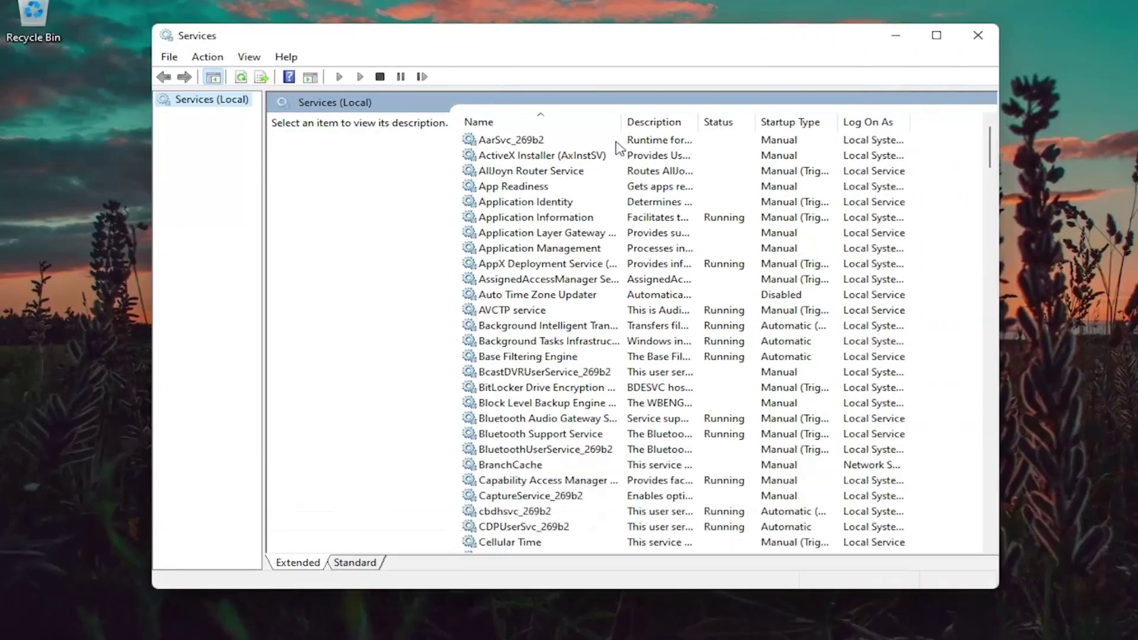
pyautogui.moveTo(623, 120); pyautogui.dragTo(670, 123)
pyautogui.scroll(-10, 663, 338)
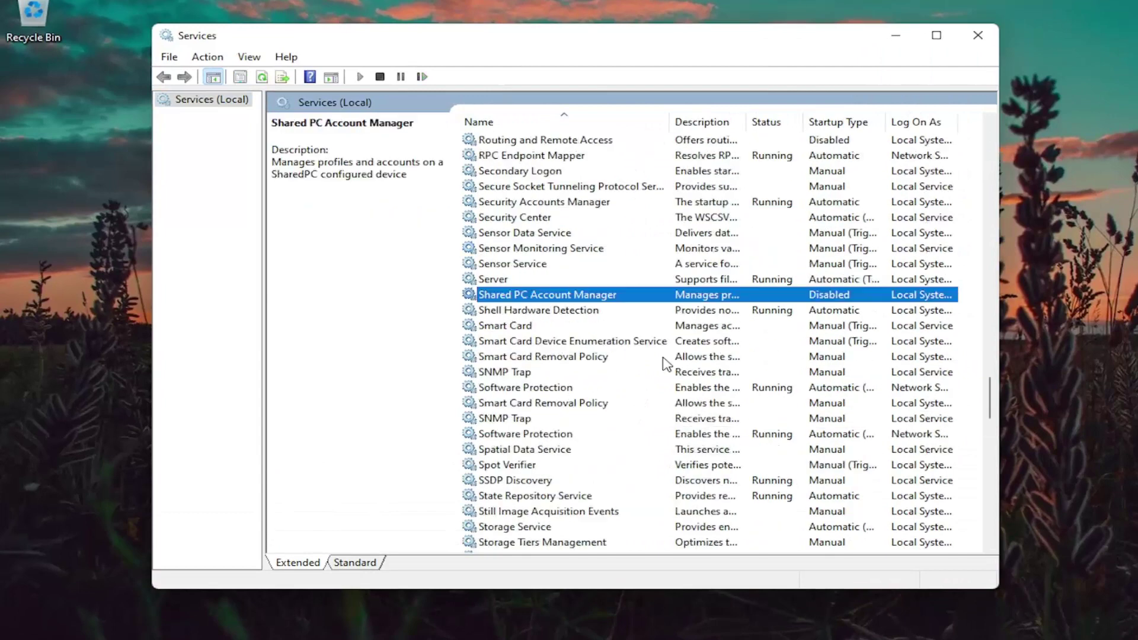
pyautogui.scroll(-3, 659, 329)
pyautogui.scroll(-2, 641, 364)
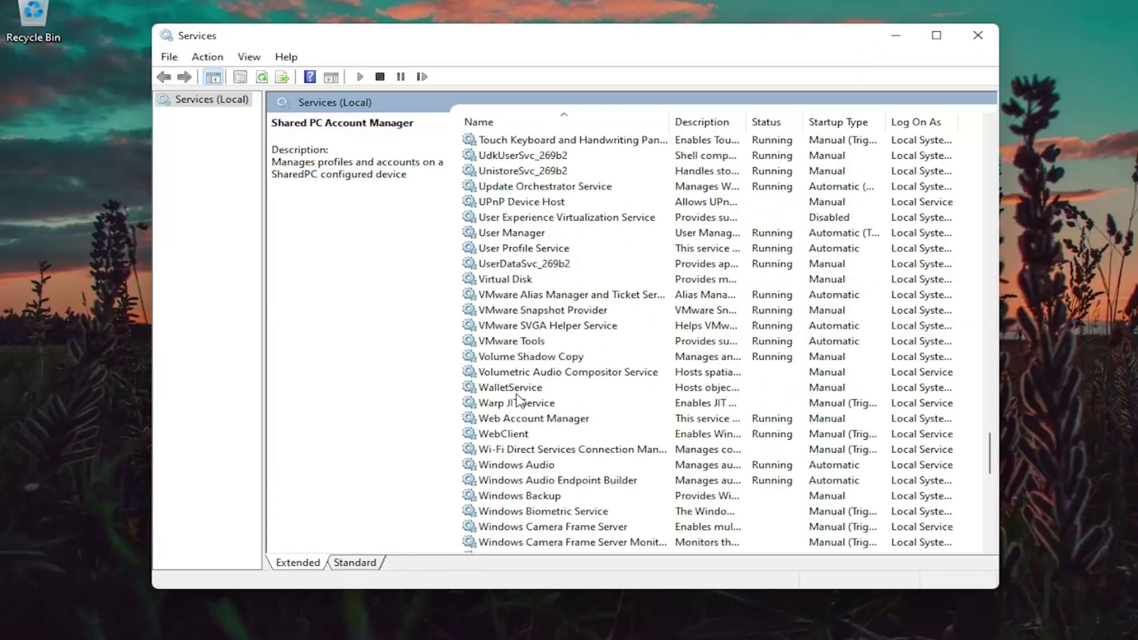
pyautogui.click(499, 435)
# Stop the WebClient service from its Properties dialog and confirm with OK.
pyautogui.doubleClick(499, 437)
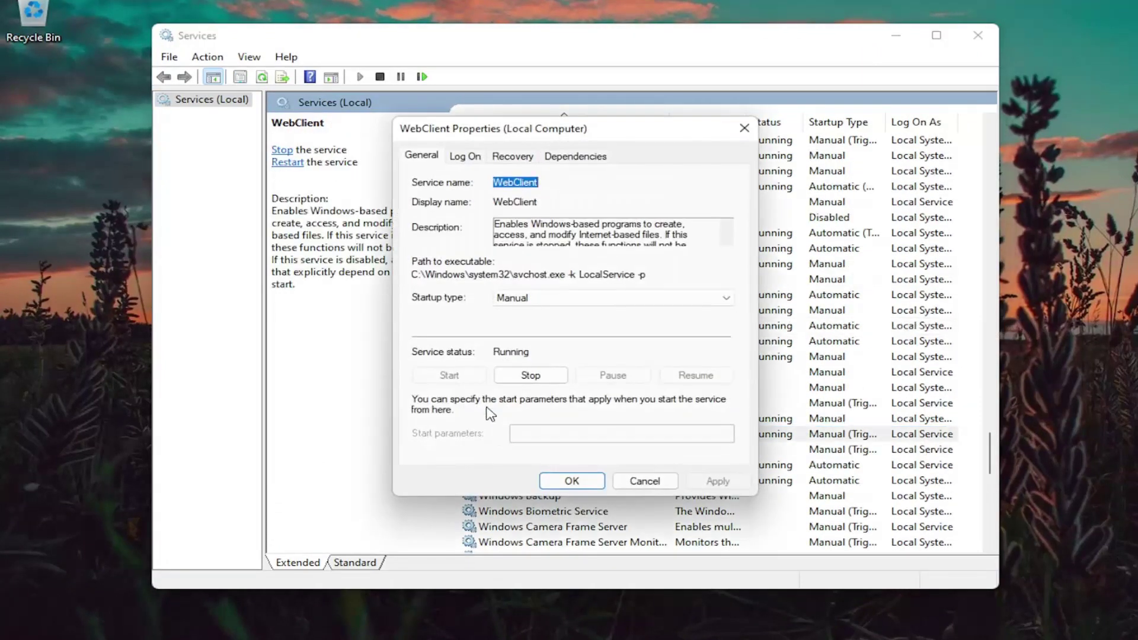
pyautogui.click(534, 377)
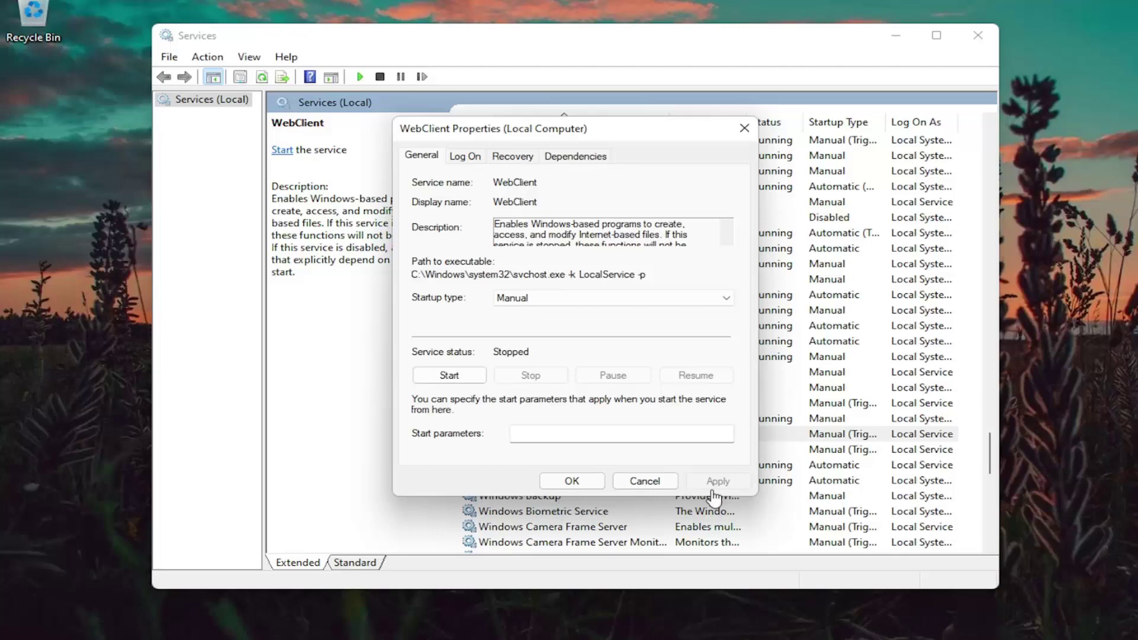
pyautogui.click(572, 480)
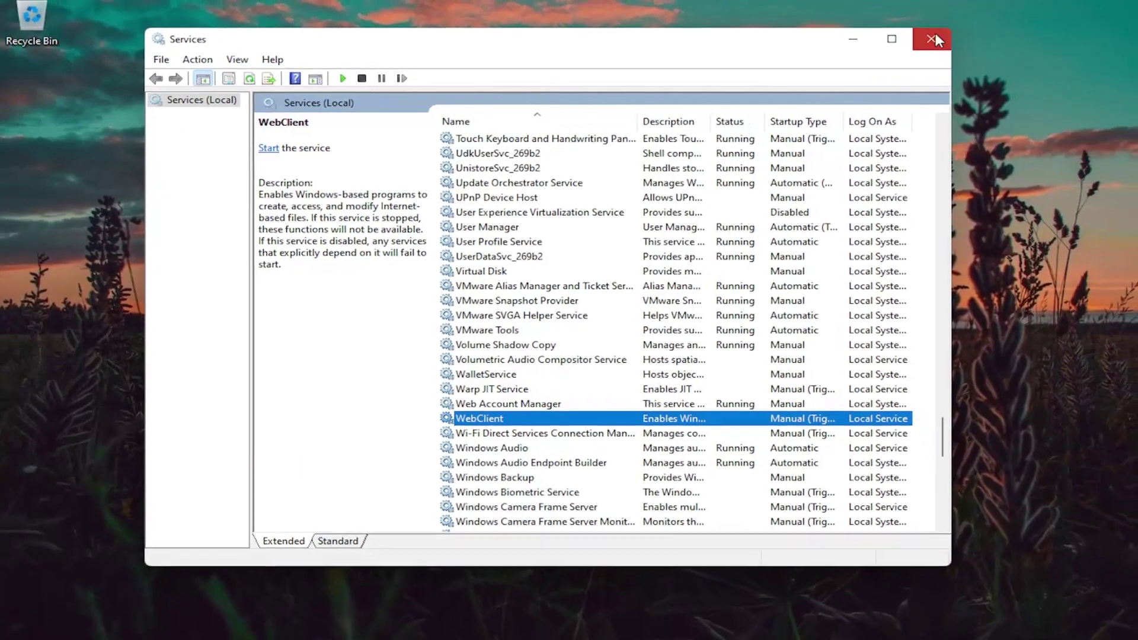
# Close the Services window, returning to the desktop.
pyautogui.click(978, 35)
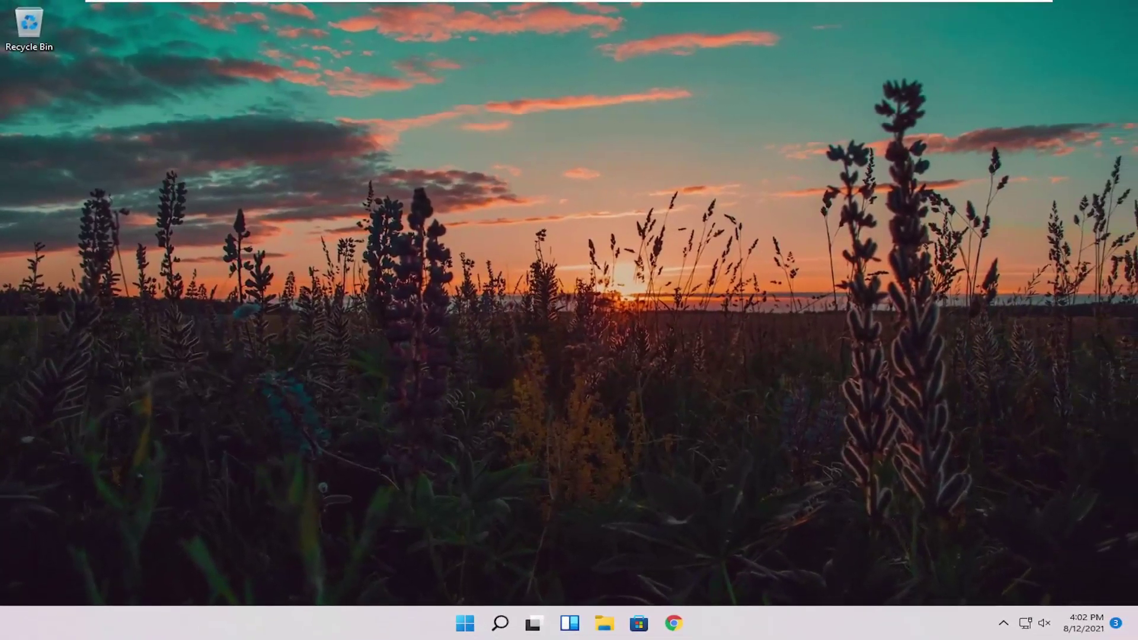